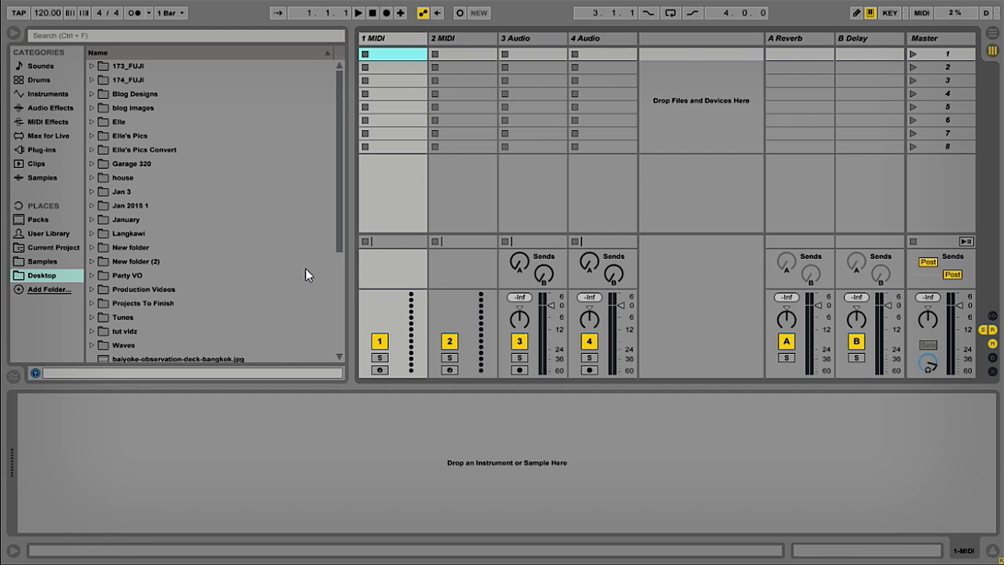
- Place Breaking Bad Stay out of my territory full scene.mov at the start of the 3 Audio track in the arrangement
{"action": "scroll", "coordinate": [305, 266], "scroll_direction": "down", "scroll_amount": 4}
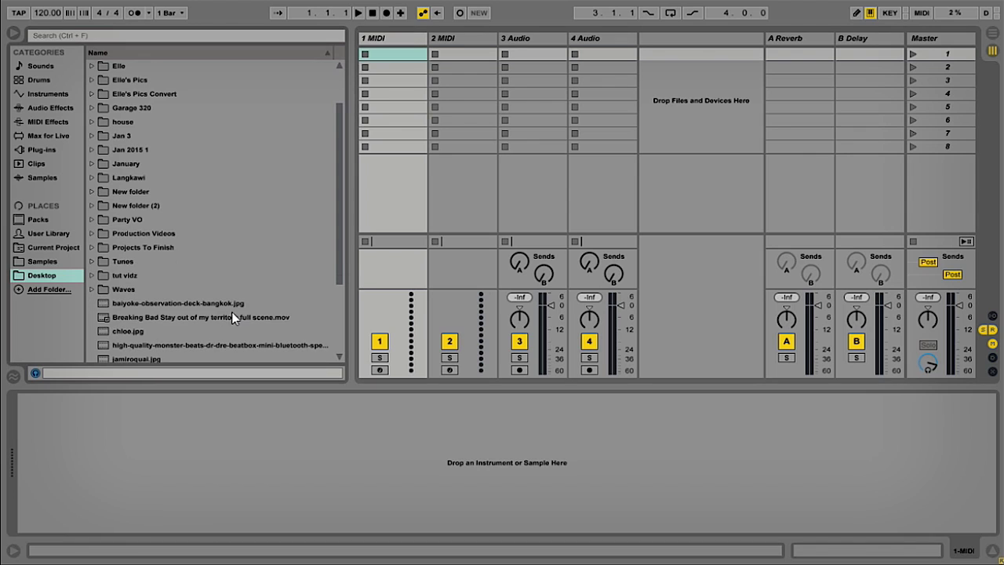
{"action": "left_click", "coordinate": [232, 317]}
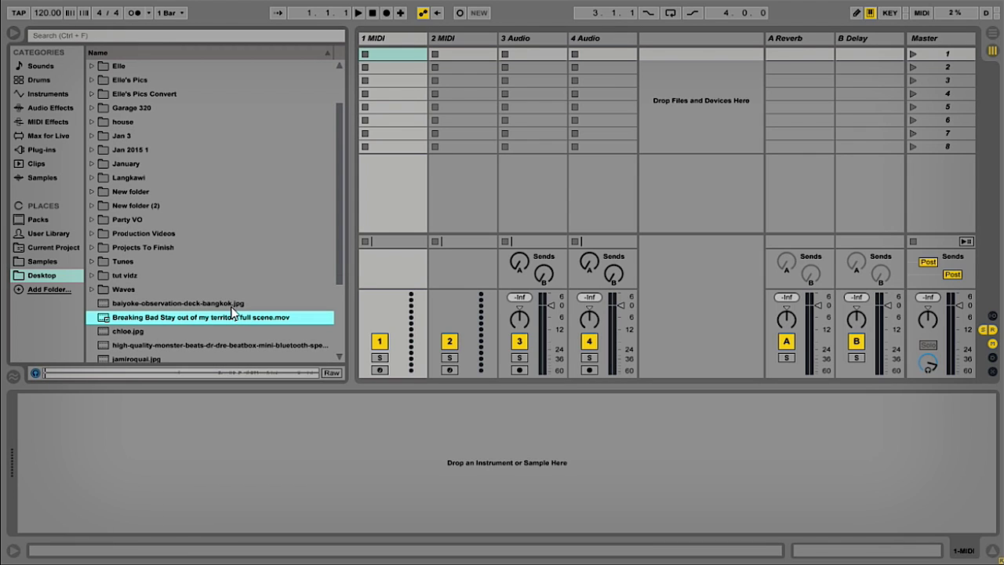
{"action": "key", "text": "Tab"}
{"action": "left_click", "coordinate": [233, 320]}
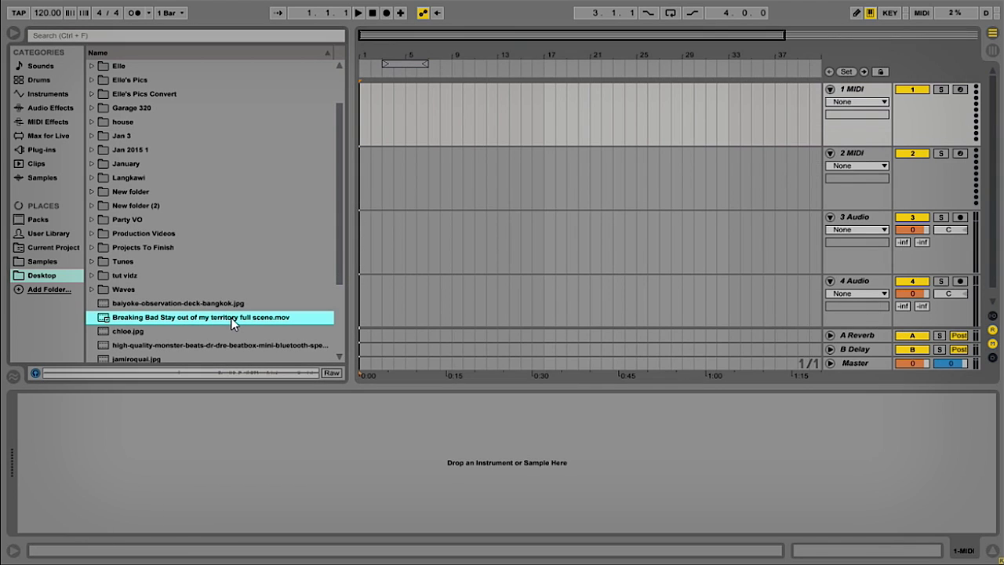
{"action": "left_click_drag", "start_coordinate": [450, 107], "coordinate": [368, 184]}
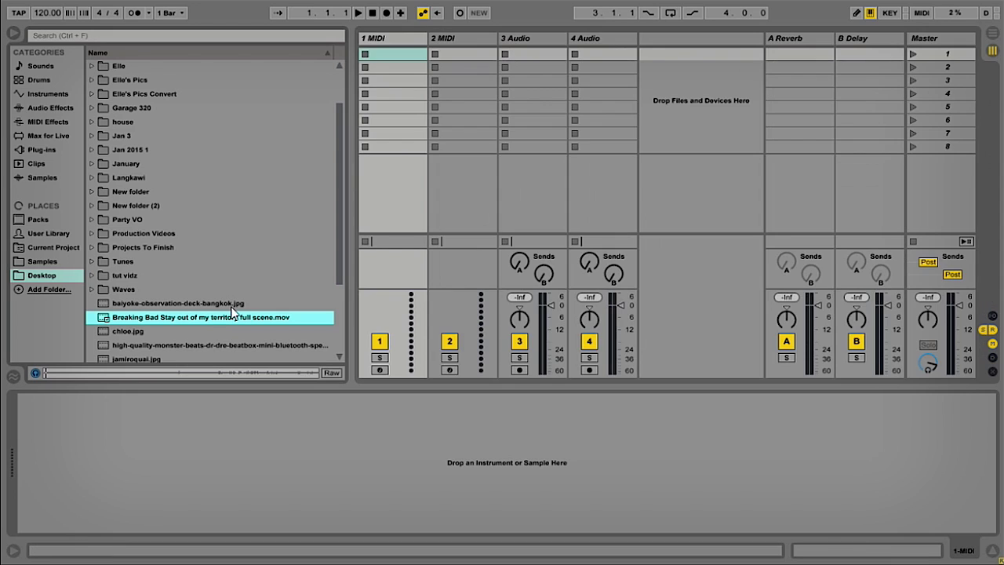
{"action": "key", "text": "Tab"}
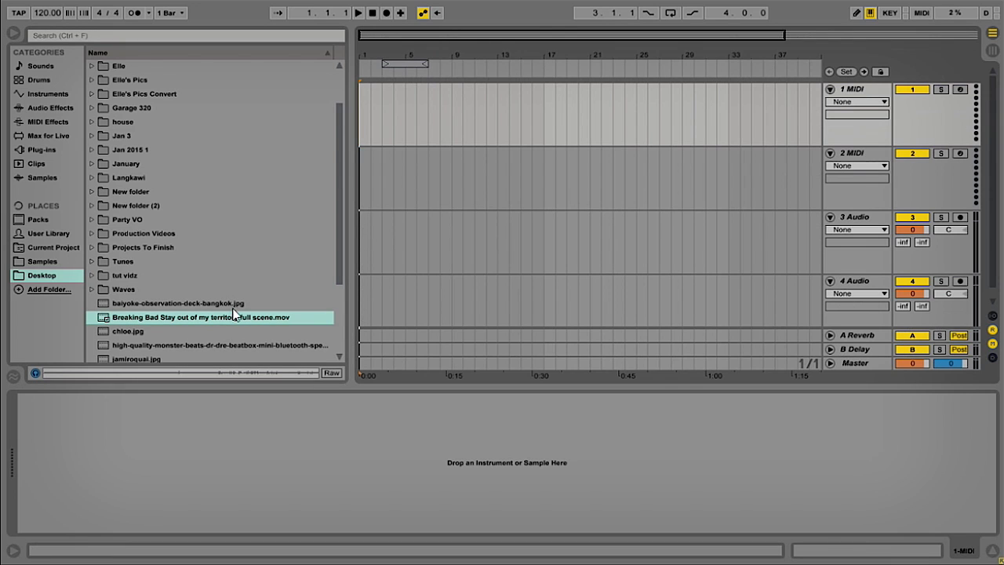
{"action": "left_click", "coordinate": [232, 322]}
{"action": "left_click_drag", "start_coordinate": [496, 89], "coordinate": [362, 246]}
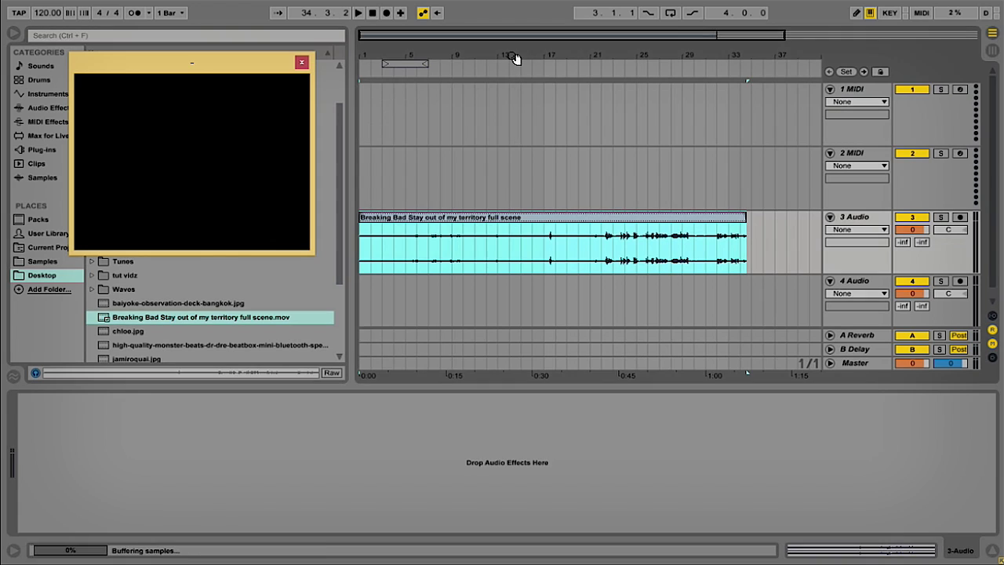
- Locate where the dialogue begins by playing the clip, and delete everything before 22.2.1 on the 3 Audio track
{"action": "left_click", "coordinate": [458, 60]}
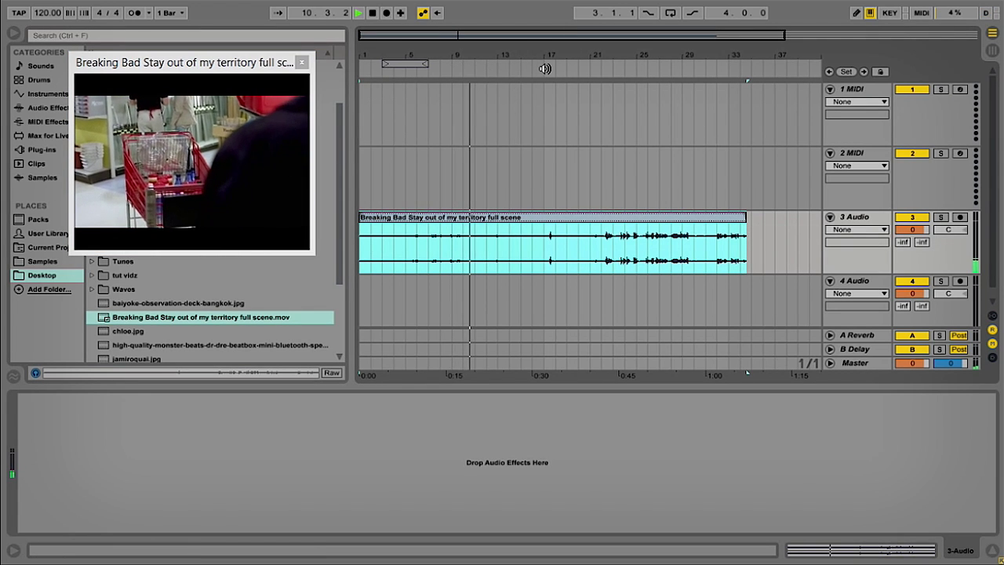
{"action": "left_click", "coordinate": [551, 64]}
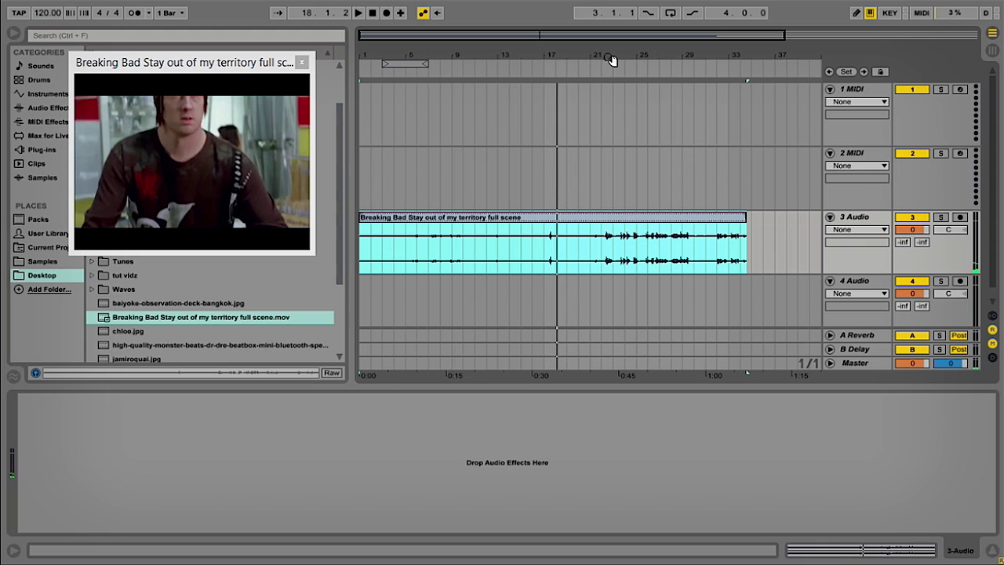
{"action": "left_click", "coordinate": [593, 69]}
{"action": "left_click_drag", "start_coordinate": [603, 58], "coordinate": [561, 164]}
{"action": "key", "text": "space"}
{"action": "left_click", "coordinate": [567, 251]}
{"action": "left_click_drag", "start_coordinate": [569, 258], "coordinate": [4, 215]}
{"action": "key", "text": "Delete"}
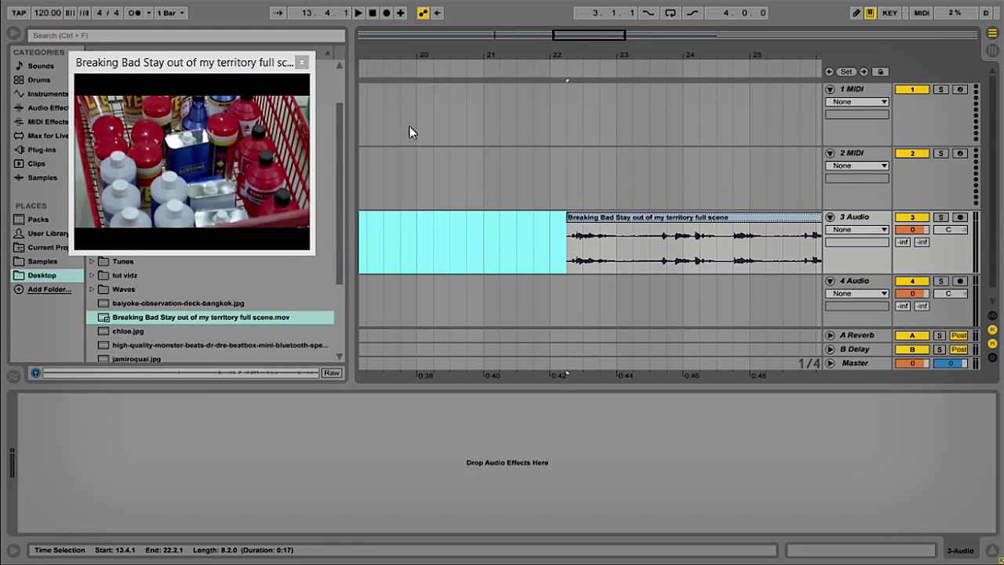
{"action": "left_click_drag", "start_coordinate": [478, 54], "coordinate": [518, 10]}
{"action": "left_click_drag", "start_coordinate": [484, 253], "coordinate": [294, 251]}
{"action": "key", "text": "Delete"}
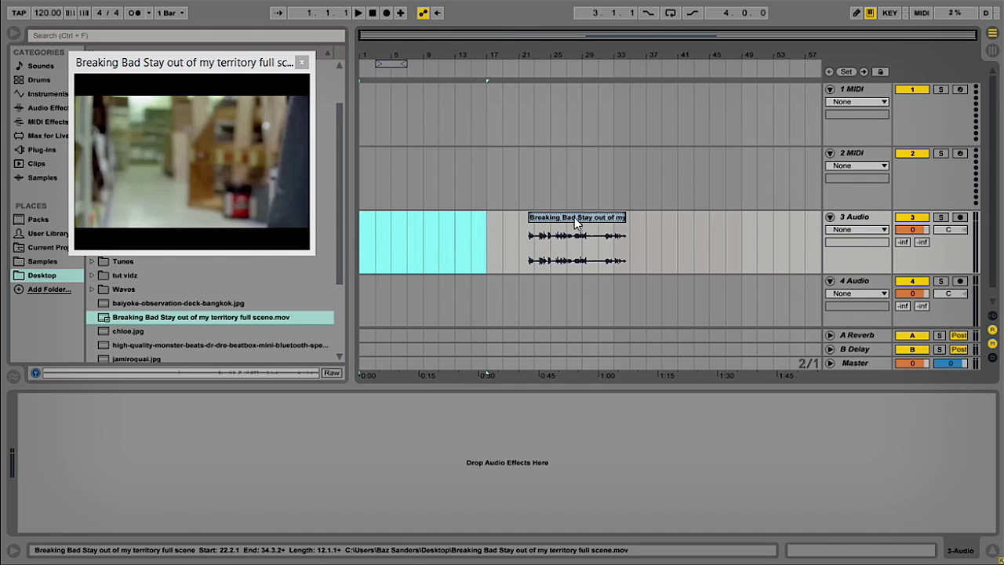
- Move the trimmed dialogue clip to the start of the arrangement and play it
{"action": "left_click_drag", "start_coordinate": [377, 247], "coordinate": [382, 236]}
{"action": "key", "text": "space"}
{"action": "key", "text": "space"}
- Set the loop brace to the first two bars at 1.1.1, turn on looping and play the section
{"action": "left_click_drag", "start_coordinate": [389, 64], "coordinate": [387, 118]}
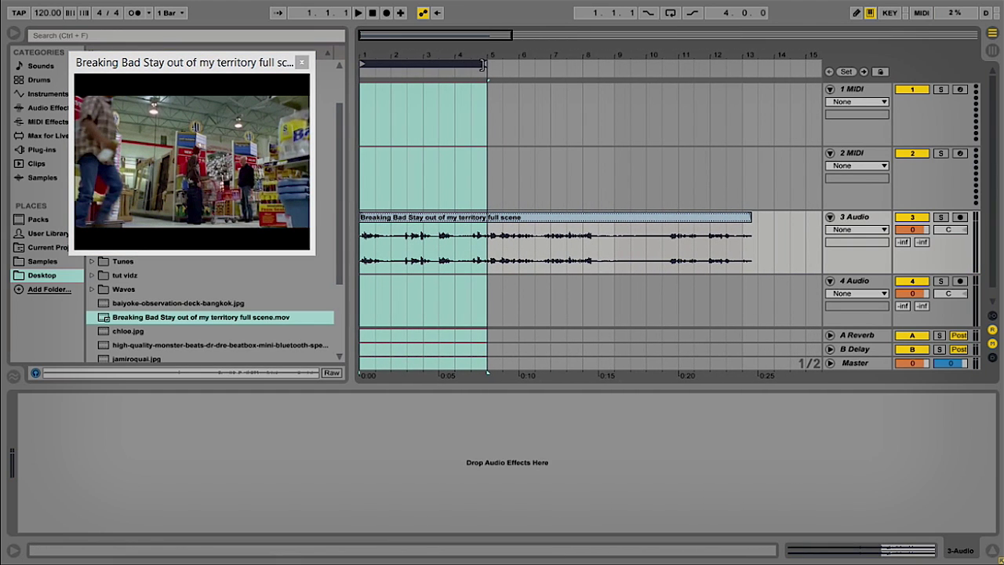
{"action": "left_click_drag", "start_coordinate": [482, 65], "coordinate": [422, 66]}
{"action": "key", "text": "space"}
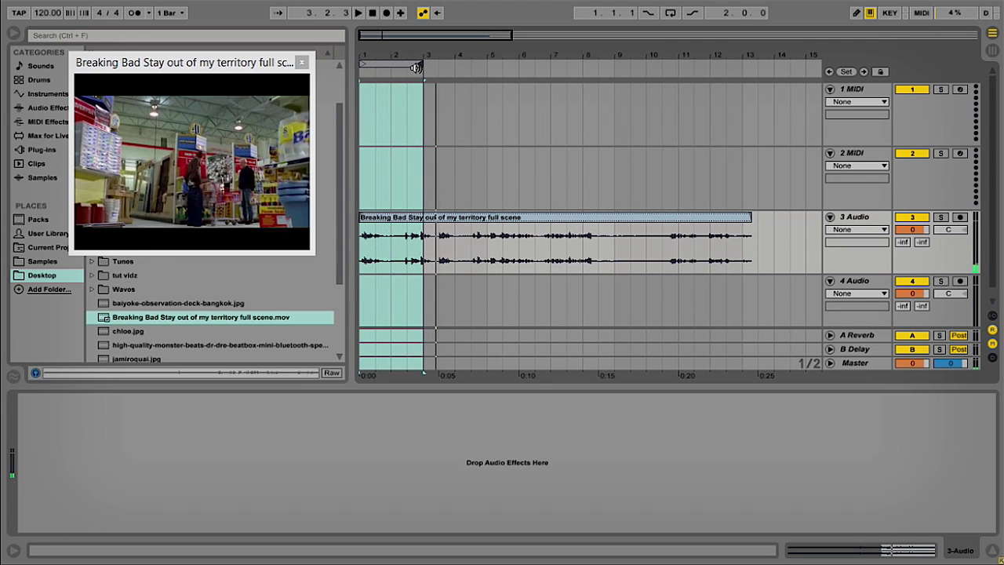
{"action": "left_click", "coordinate": [669, 14]}
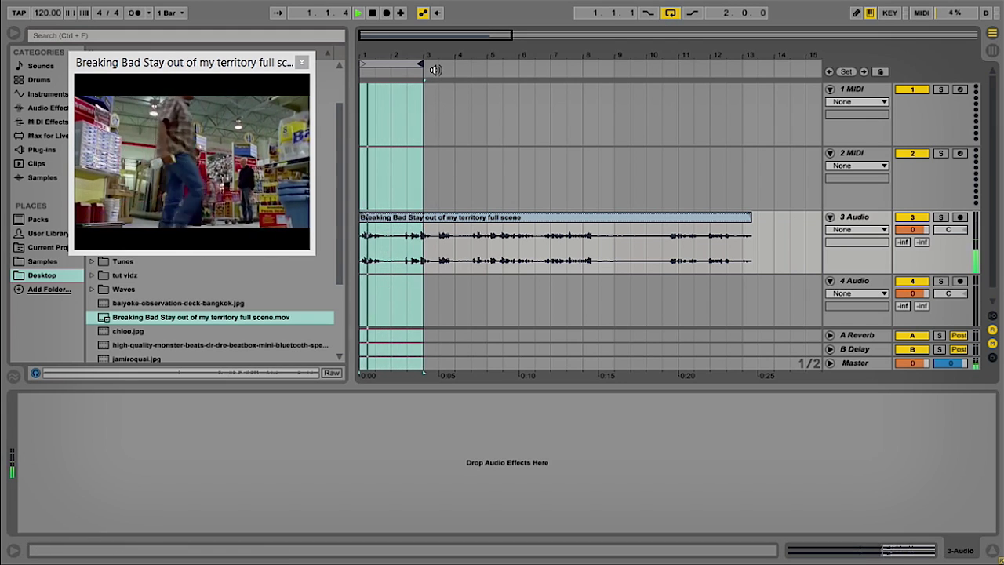
{"action": "key", "text": "space"}
- Shorten the loop to one bar and check the speech against the metronome
{"action": "left_click_drag", "start_coordinate": [405, 57], "coordinate": [420, 28]}
{"action": "key", "text": "plus"}
{"action": "left_click_drag", "start_coordinate": [412, 64], "coordinate": [388, 65]}
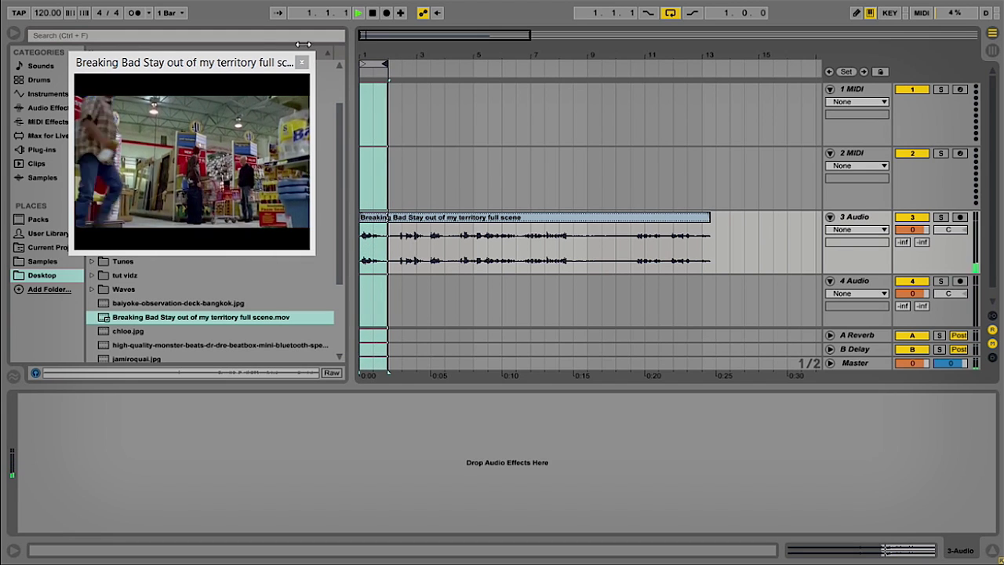
{"action": "left_click", "coordinate": [135, 14]}
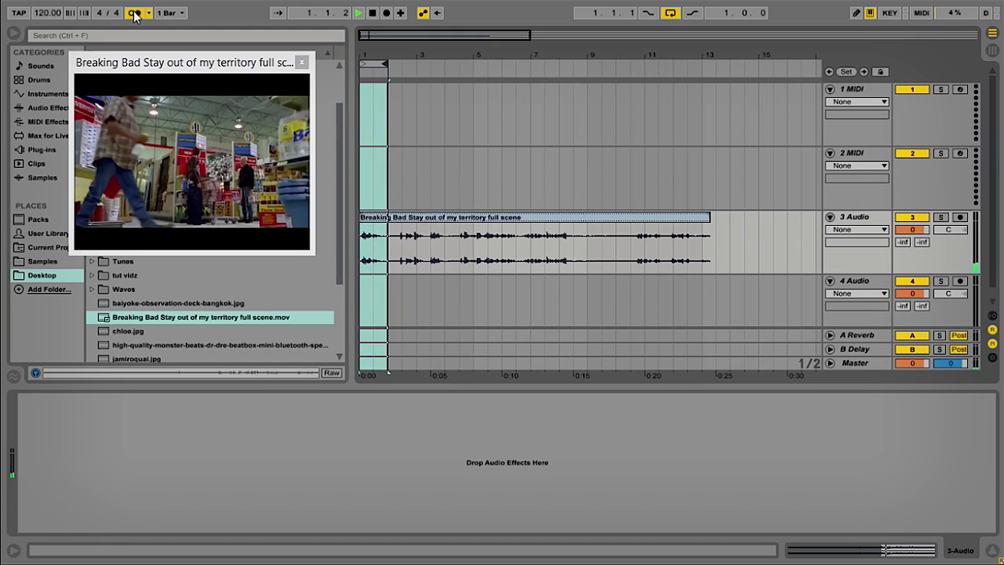
{"action": "left_click", "coordinate": [135, 15]}
{"action": "key", "text": "space"}
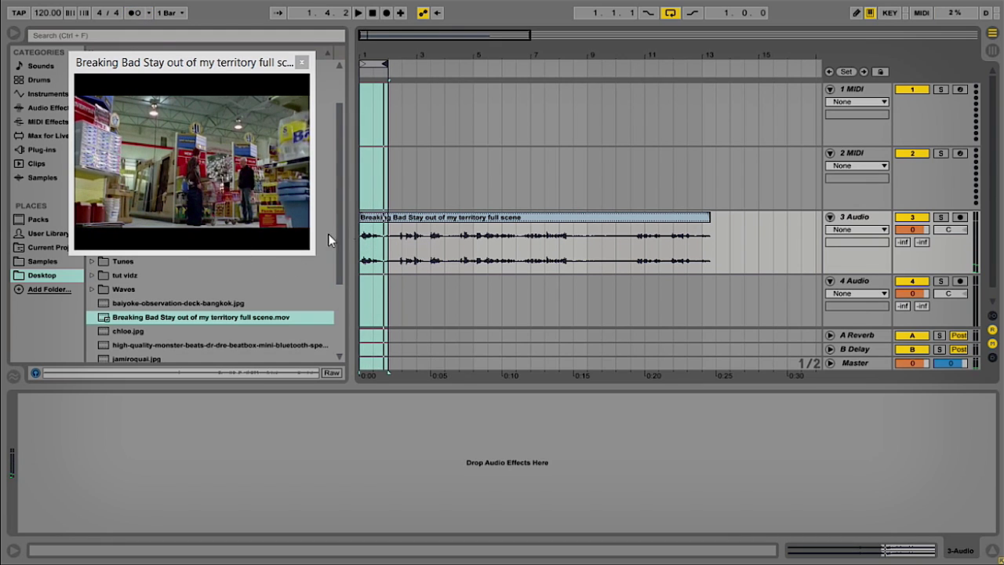
- Show the clip's sample settings and split its first bar off as a separate clip at 2.1.1
{"action": "left_click", "coordinate": [378, 220]}
{"action": "double_click", "coordinate": [377, 218]}
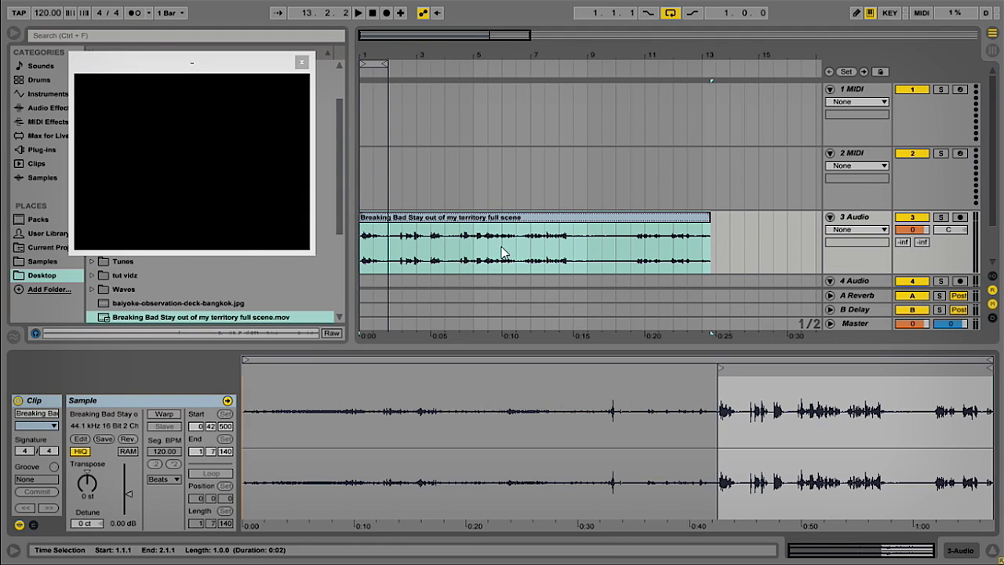
{"action": "left_click", "coordinate": [387, 241]}
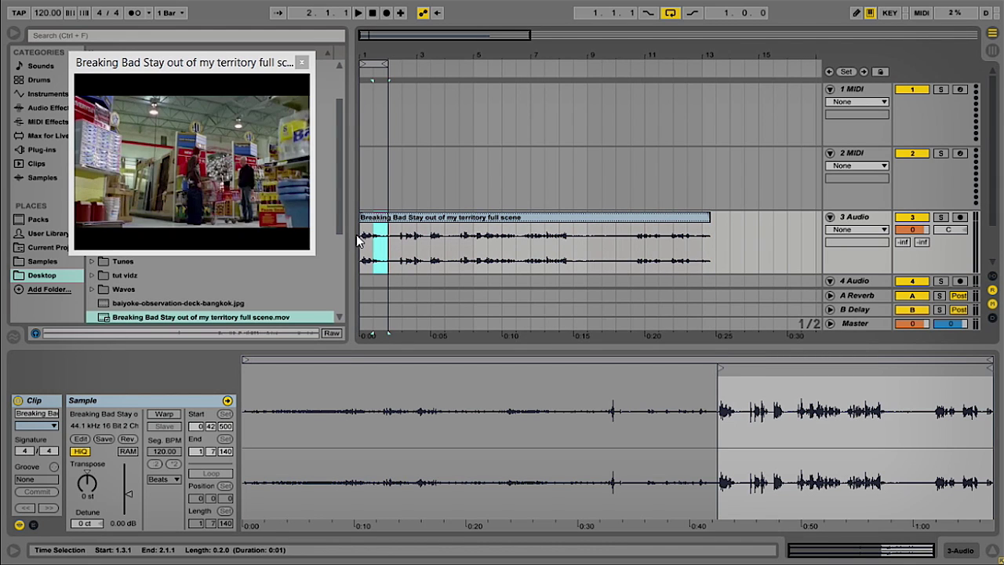
{"action": "left_click_drag", "start_coordinate": [357, 241], "coordinate": [357, 239]}
{"action": "key", "text": "ctrl+e"}
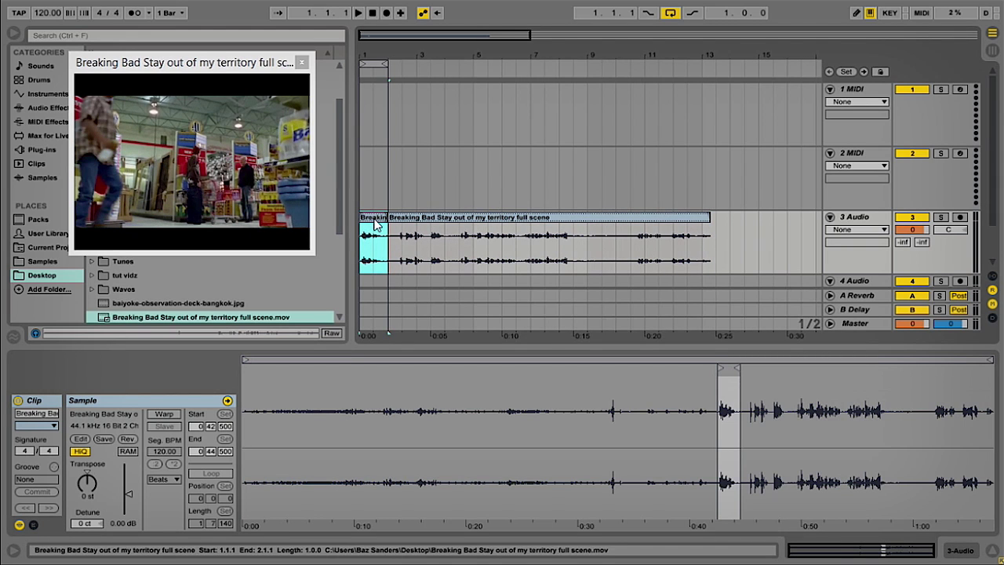
- Turn on Warp for the one-bar clip and play it with its waveform enlarged
{"action": "left_click_drag", "start_coordinate": [376, 48], "coordinate": [377, 102]}
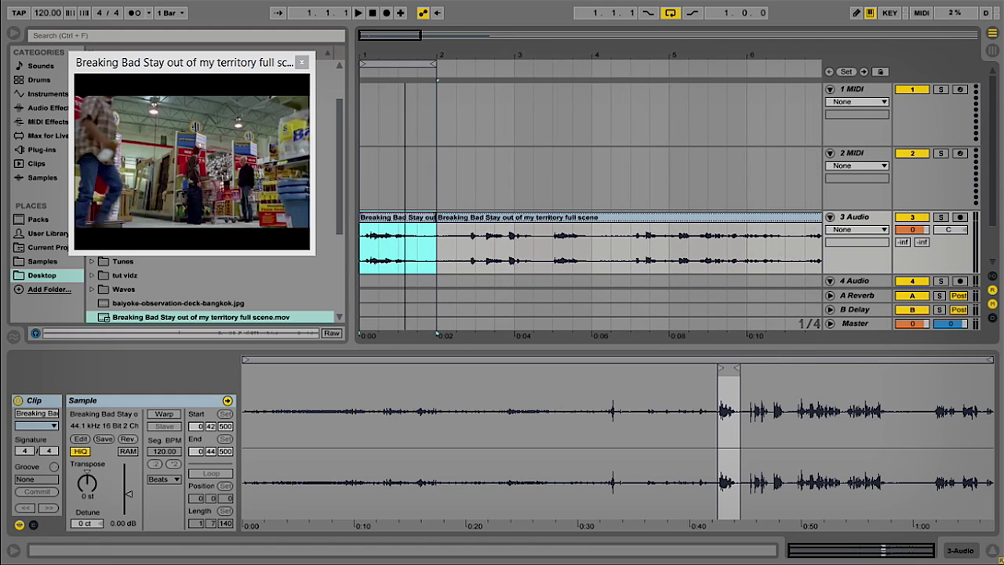
{"action": "left_click", "coordinate": [162, 414]}
{"action": "left_click_drag", "start_coordinate": [732, 362], "coordinate": [735, 369]}
{"action": "key", "text": "space"}
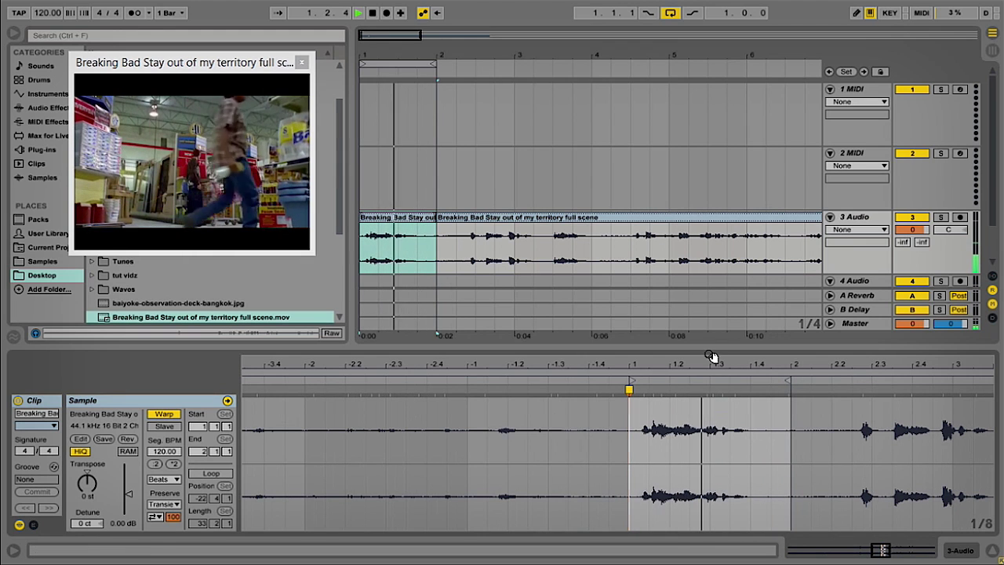
- Add a warp marker to the one-bar clip at 1.3, align the speech with that beat and check it against the metronome
{"action": "left_click", "coordinate": [706, 377]}
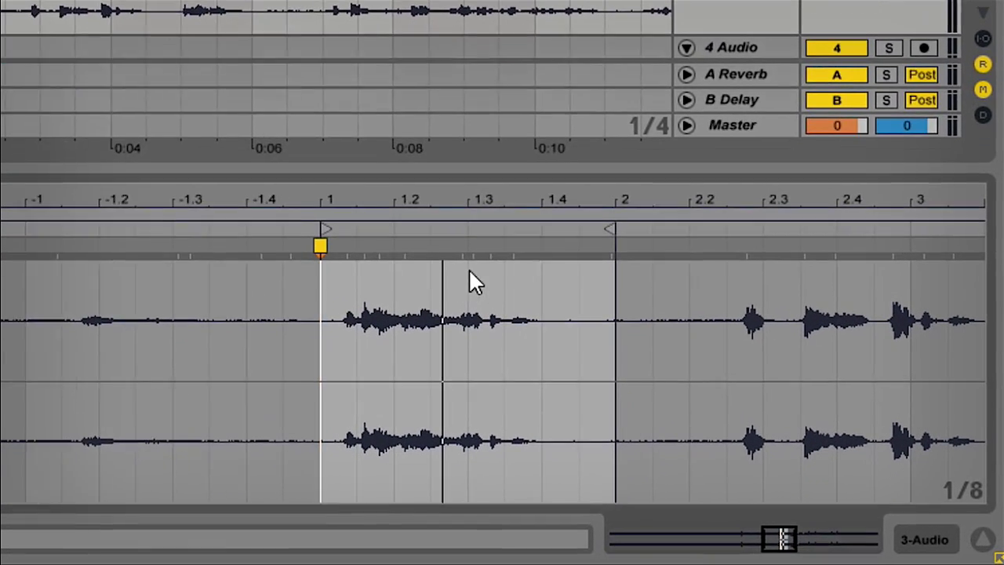
{"action": "mouse_move", "coordinate": [477, 251]}
{"action": "key", "text": "space"}
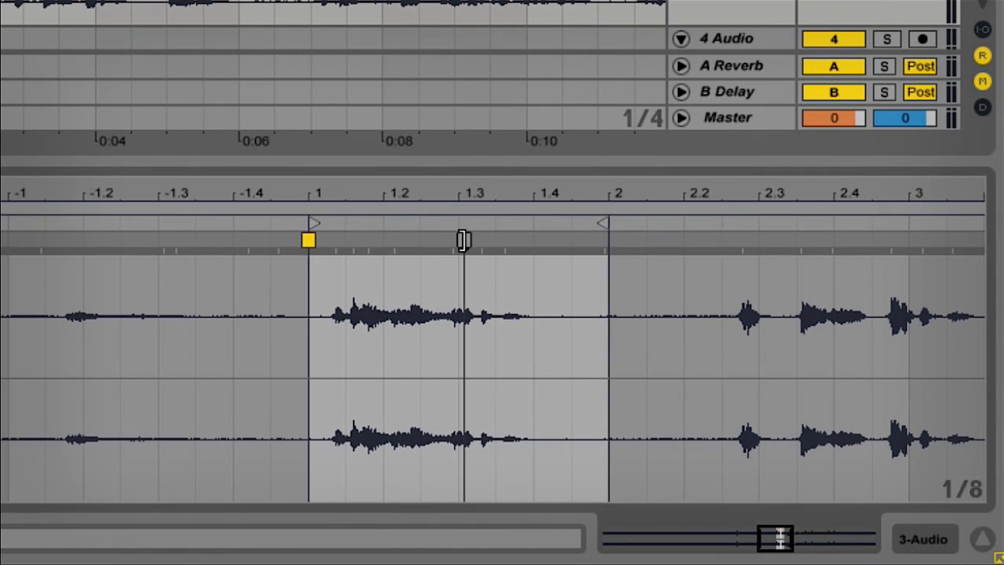
{"action": "left_click_drag", "start_coordinate": [464, 240], "coordinate": [454, 244]}
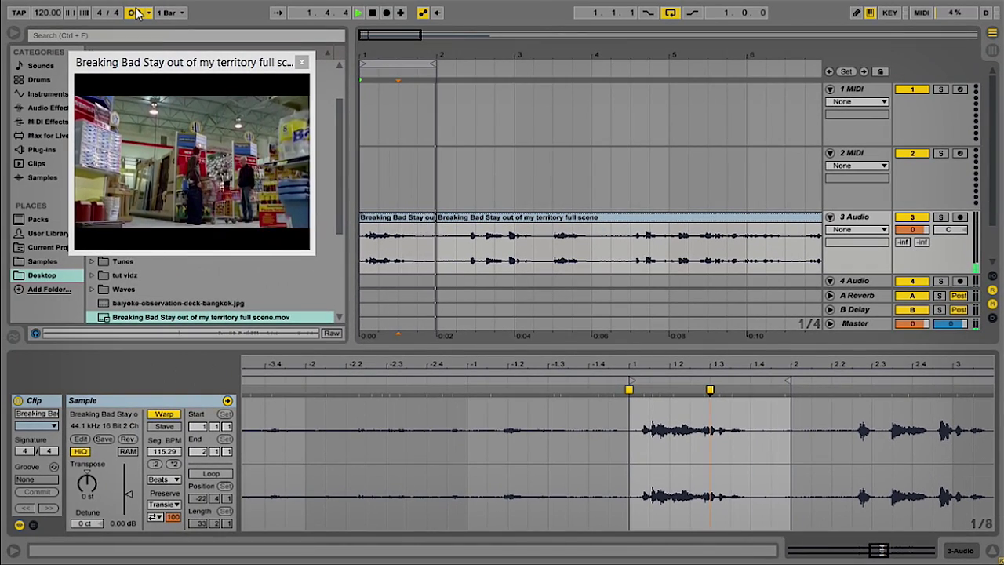
{"action": "key", "text": "space"}
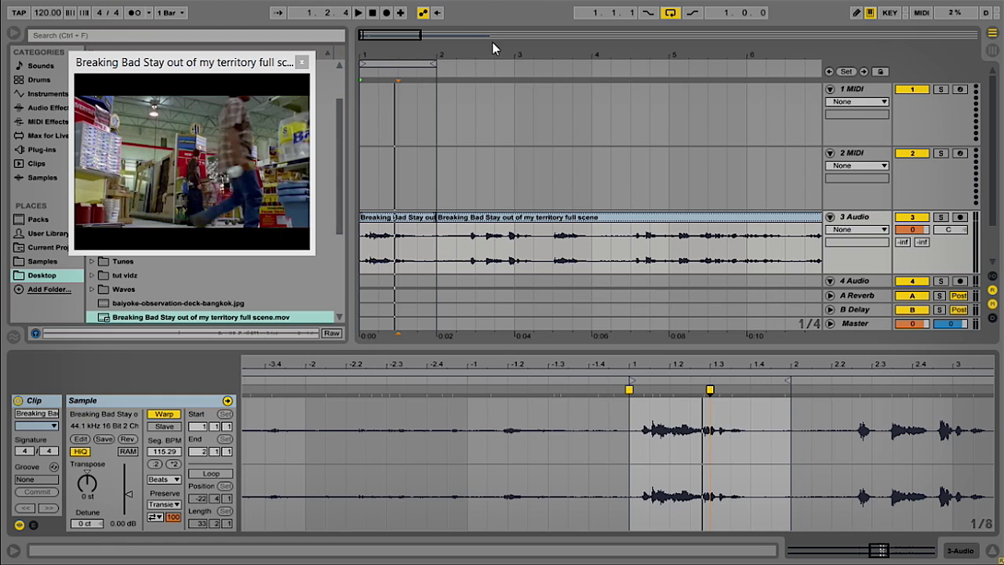
- Select the longer second clip on the 3 Audio track and turn on Warp for it
{"action": "left_click_drag", "start_coordinate": [513, 56], "coordinate": [405, 31]}
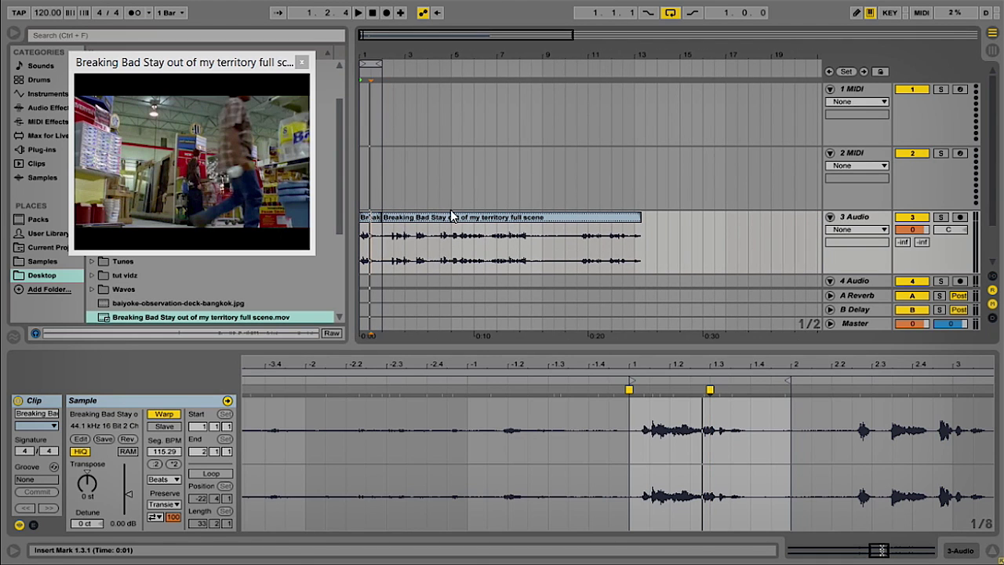
{"action": "left_click", "coordinate": [452, 216]}
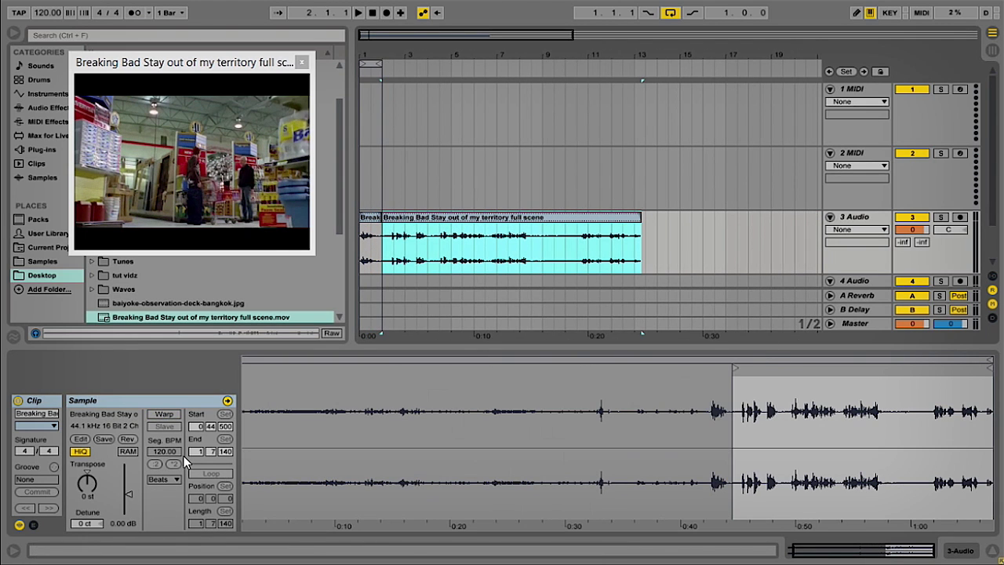
{"action": "left_click", "coordinate": [166, 414]}
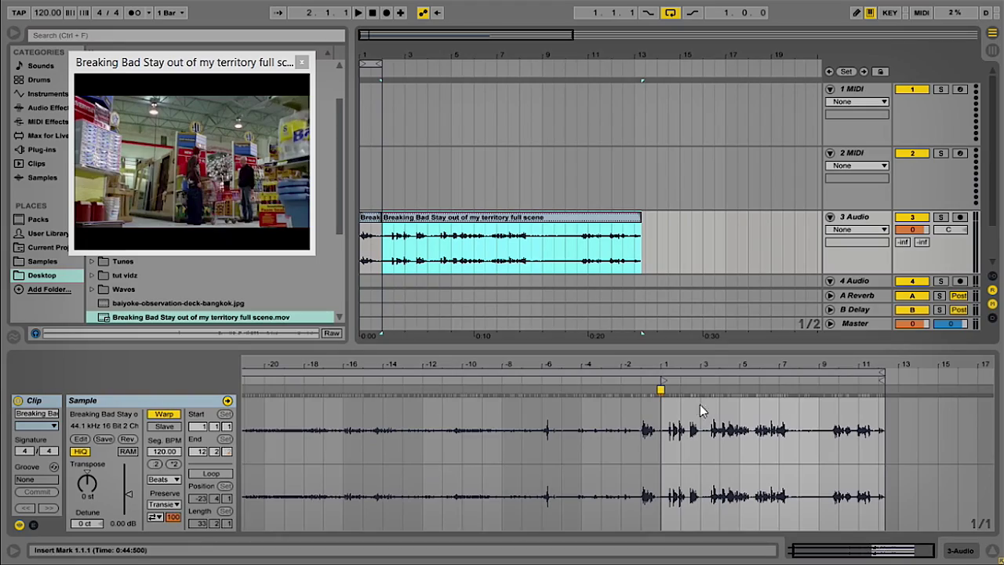
- Try stretching the second clip's speech by adding a warp marker and moving it to bar 5
{"action": "double_click", "coordinate": [684, 389]}
{"action": "left_click_drag", "start_coordinate": [683, 389], "coordinate": [717, 391]}
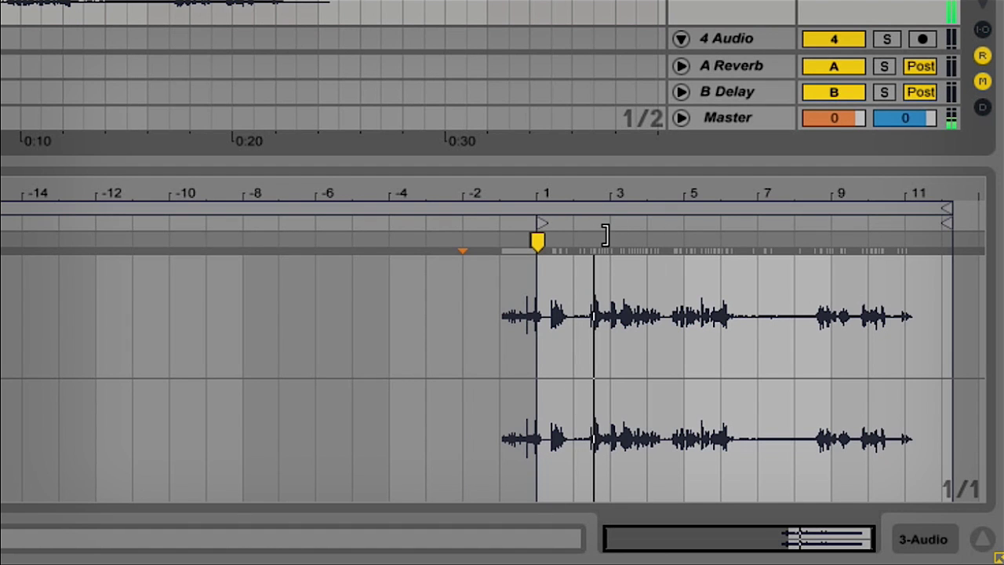
{"action": "left_click_drag", "start_coordinate": [607, 233], "coordinate": [681, 232]}
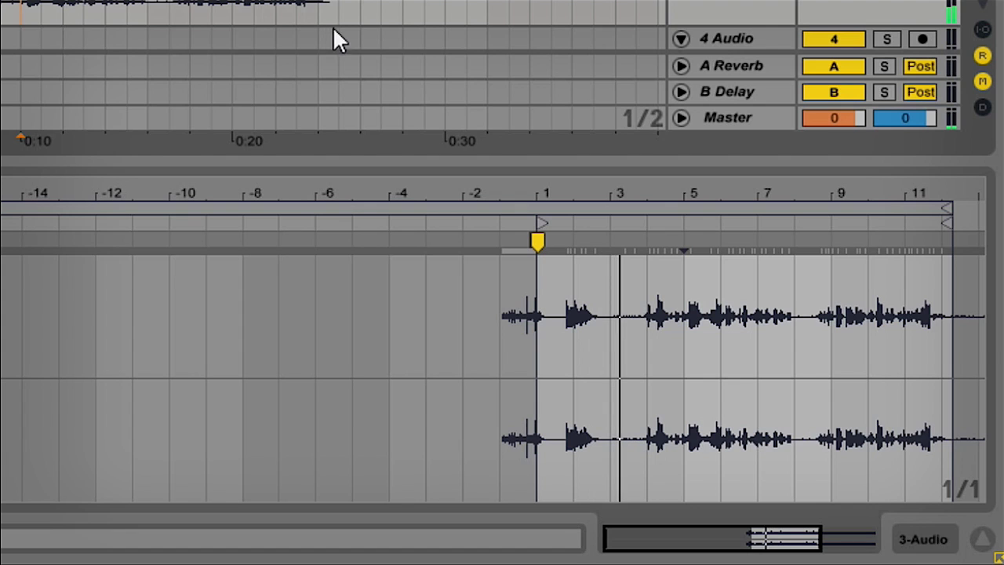
- Add a warp marker between bars 3 and 5 of the second clip and stretch the audio by moving it to bar 7
{"action": "double_click", "coordinate": [636, 235]}
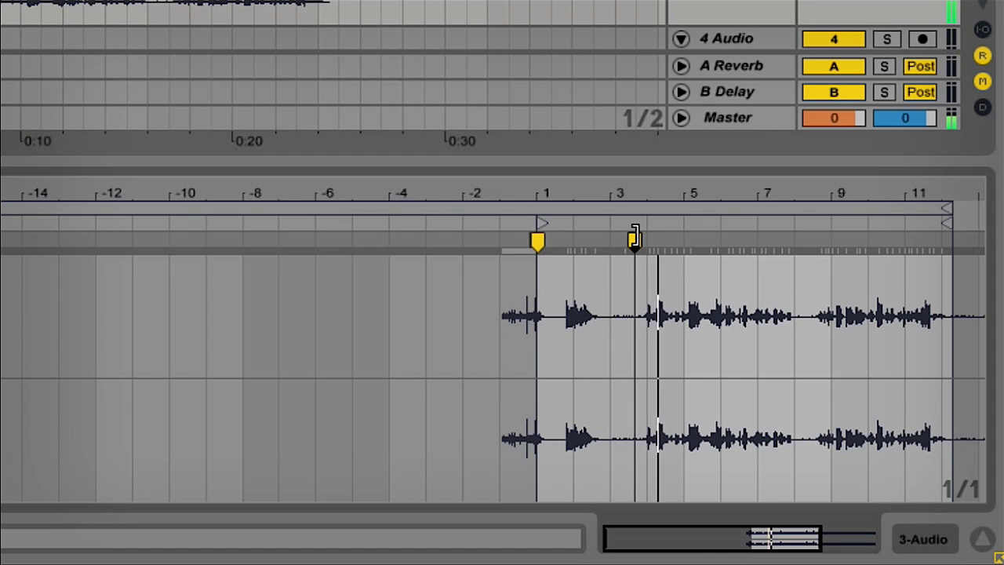
{"action": "left_click_drag", "start_coordinate": [636, 235], "coordinate": [581, 230]}
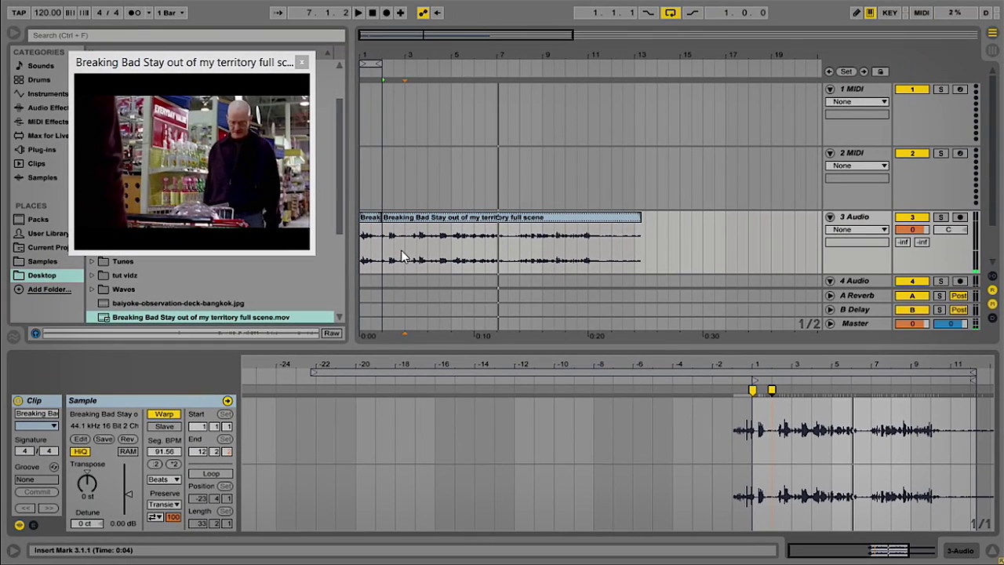
{"action": "left_click_drag", "start_coordinate": [771, 392], "coordinate": [870, 382]}
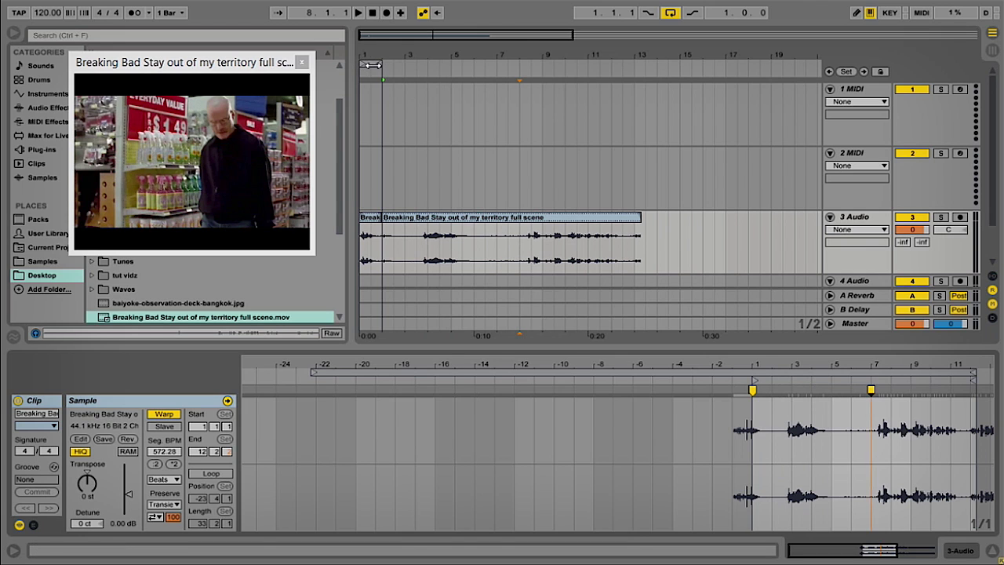
- Audition the stretched speech with the loop set to two bars from 3.3.1, and close the video window
{"action": "left_click_drag", "start_coordinate": [371, 65], "coordinate": [544, 82]}
{"action": "key", "text": "space"}
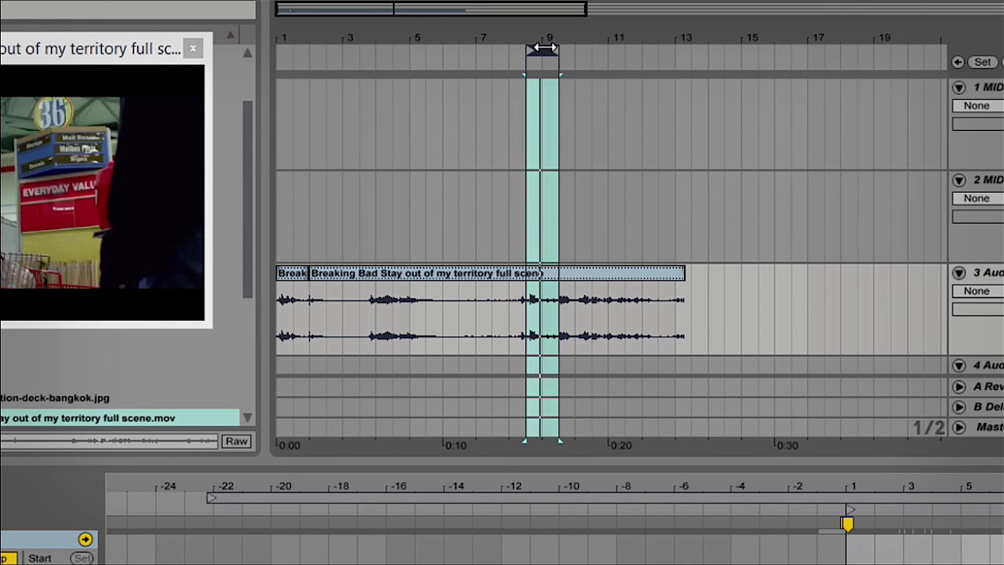
{"action": "left_click_drag", "start_coordinate": [543, 48], "coordinate": [377, 49]}
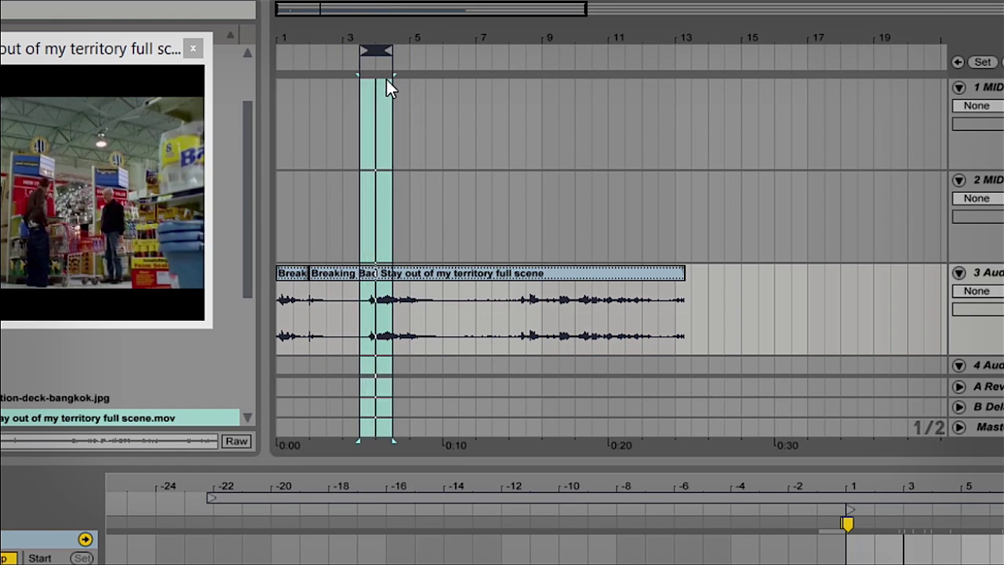
{"action": "left_click_drag", "start_coordinate": [388, 50], "coordinate": [426, 50]}
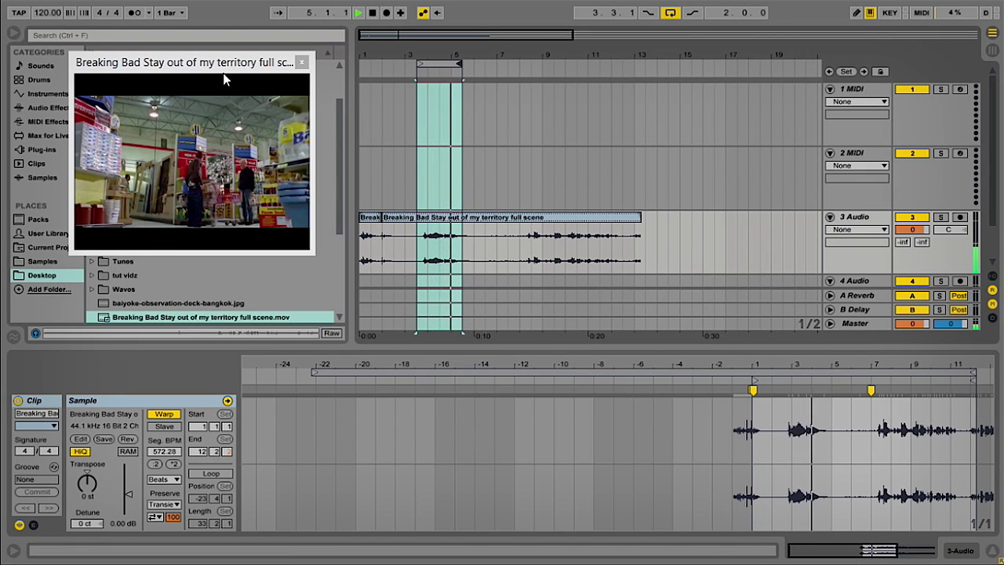
{"action": "key", "text": "space"}
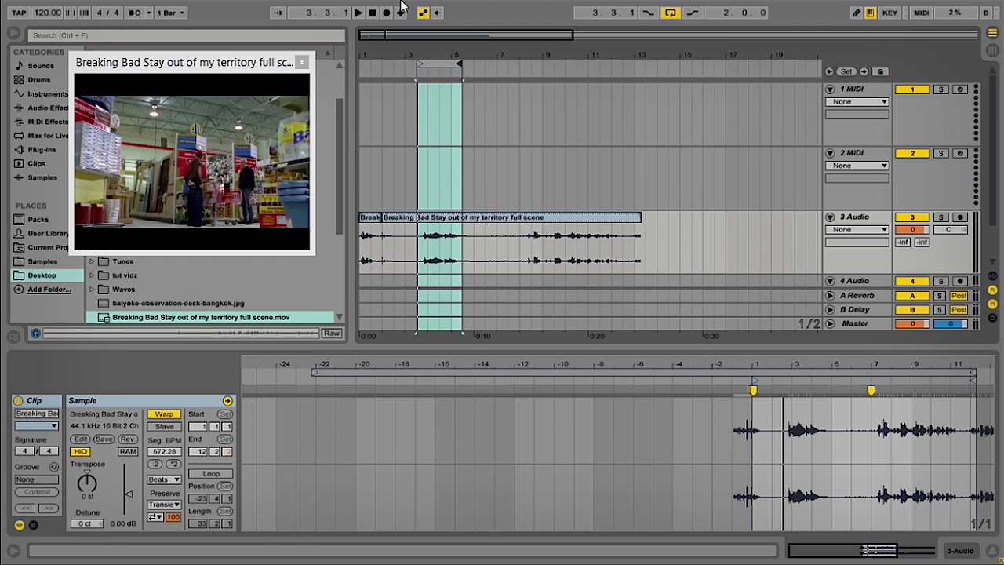
{"action": "left_click", "coordinate": [302, 62]}
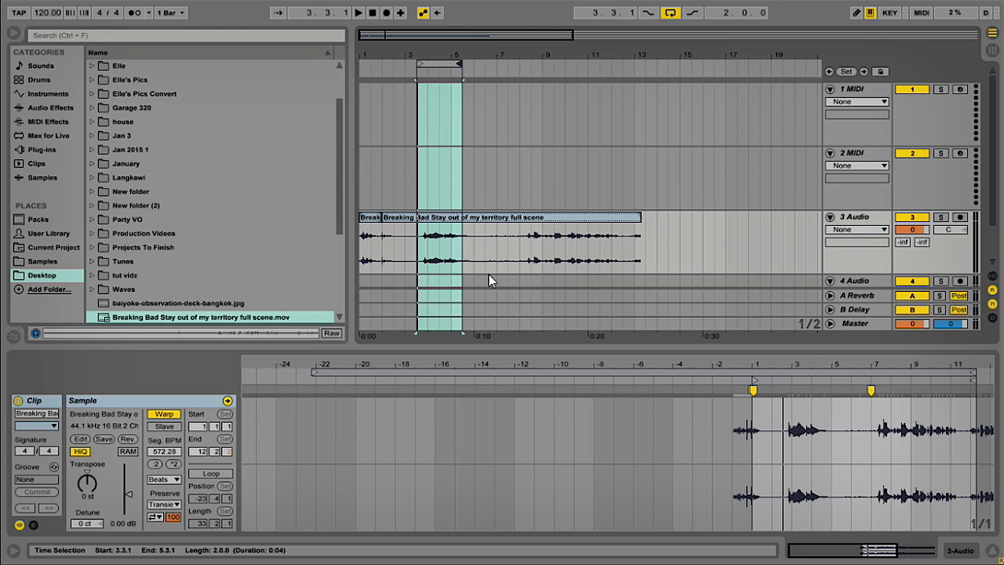